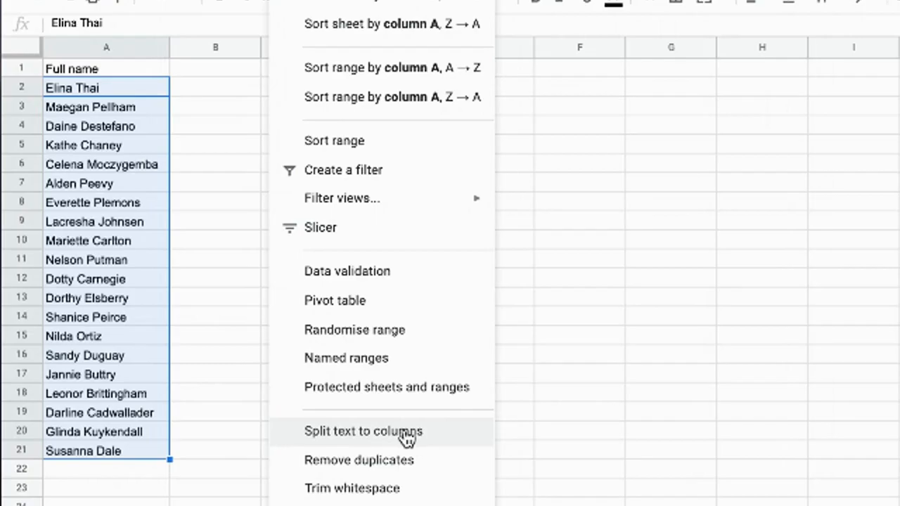
Split A2:A21 into first names in column A and surnames in column B, using Space as separator.
left_click(408, 438)
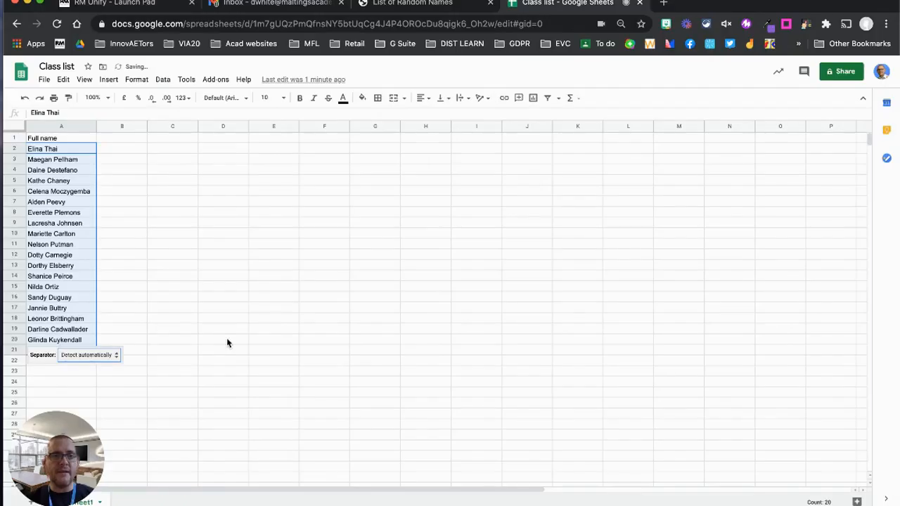
left_click(116, 356)
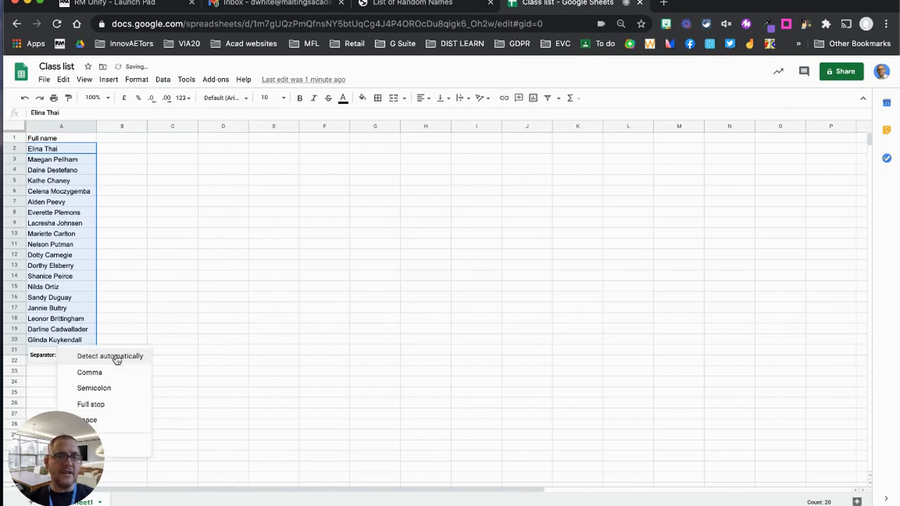
left_click(115, 420)
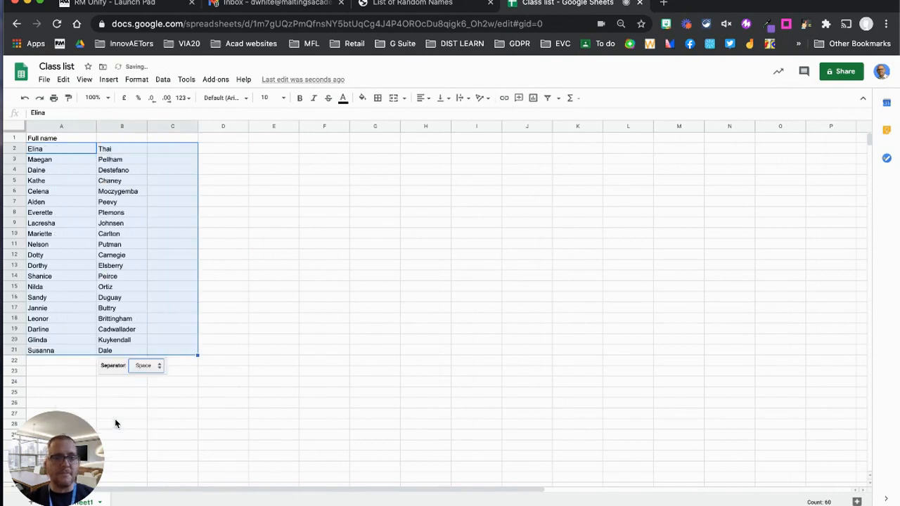
left_click(234, 342)
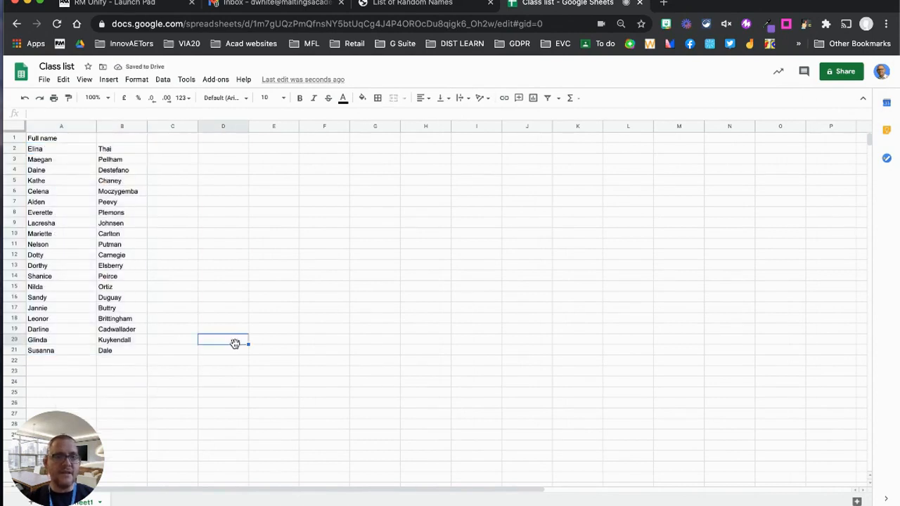
Replace the A1 header with 'First name' and enter 'Surname' in B1.
triple_click(43, 138)
type("F")
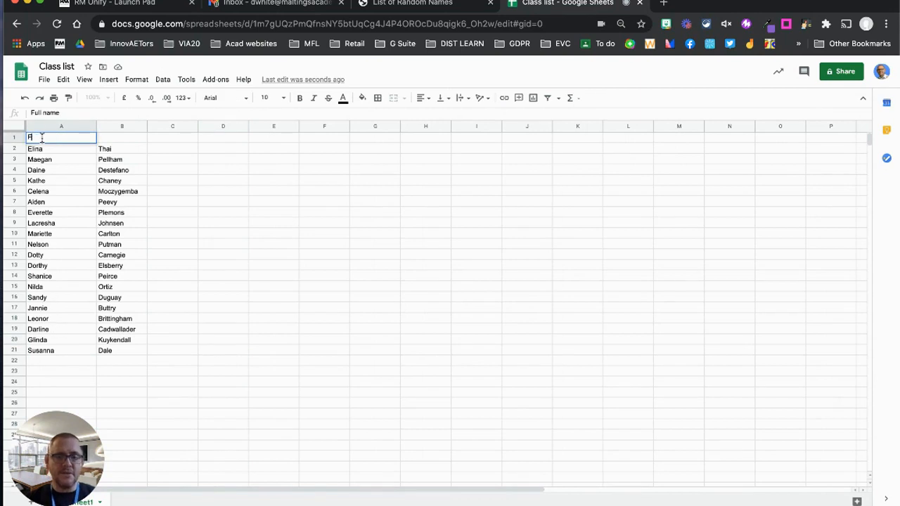
type("irst name")
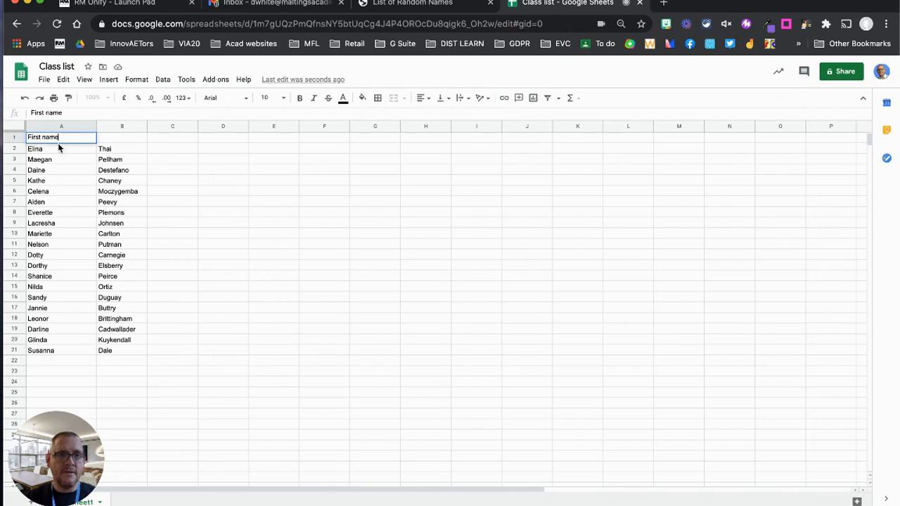
left_click(102, 142)
type("Surnma")
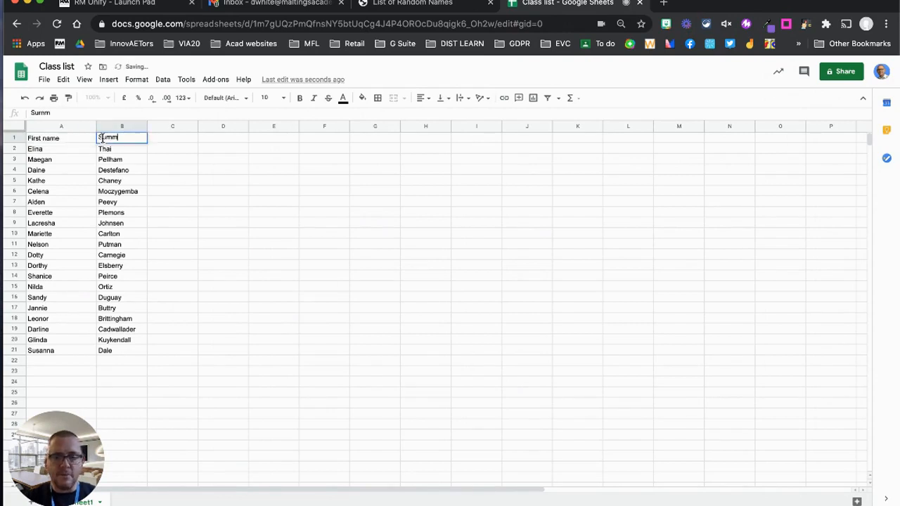
key("BackSpace")
key("BackSpace")
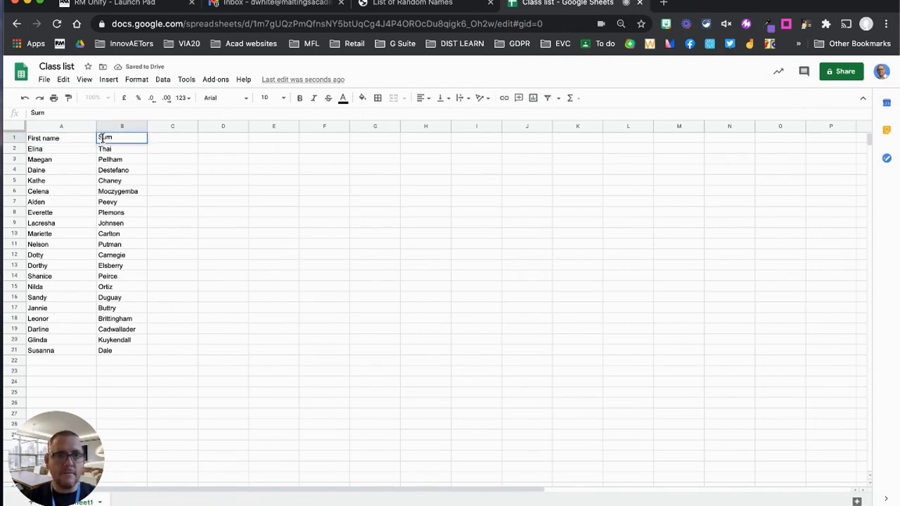
type("ame")
left_click(148, 161)
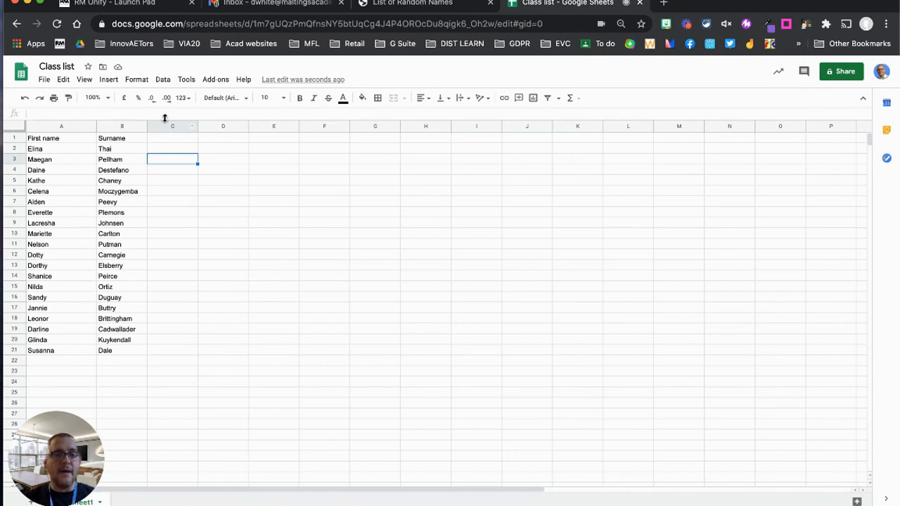
left_click(163, 80)
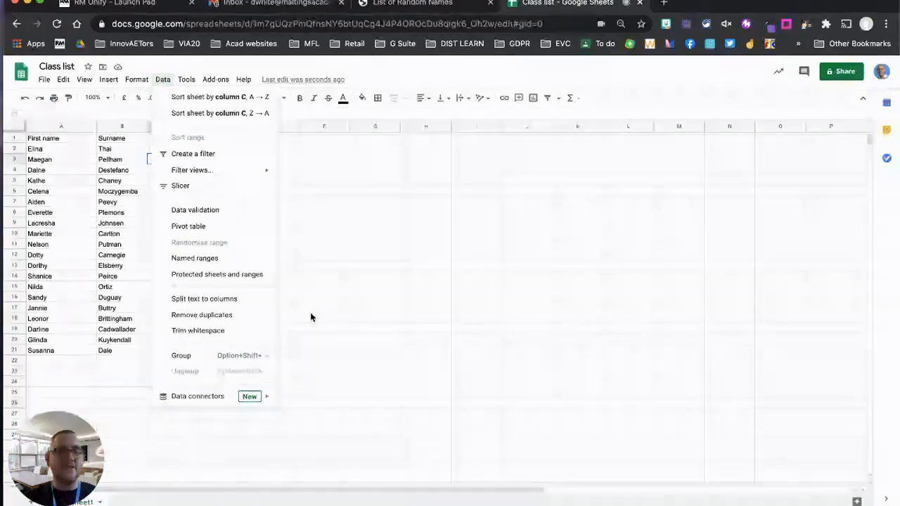
Enter the heading 'Full name' in C1, then select C2 below it.
left_click(310, 312)
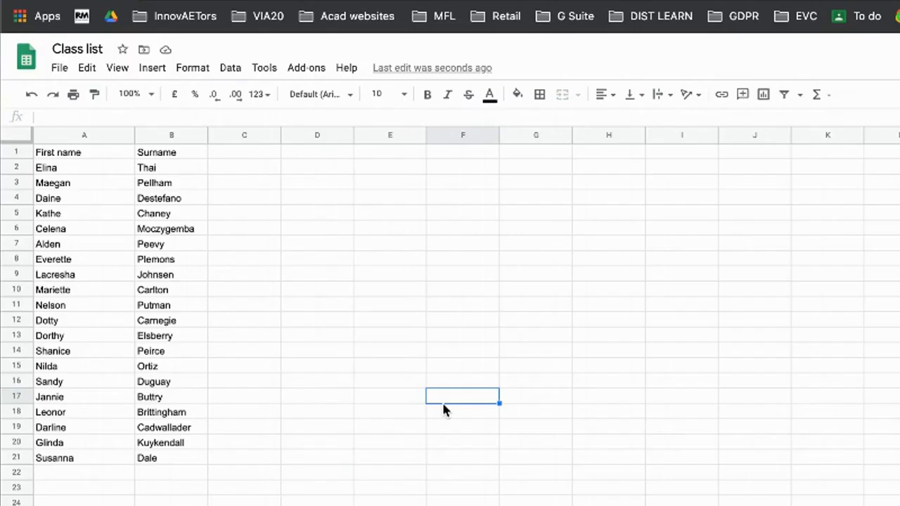
left_click(252, 157)
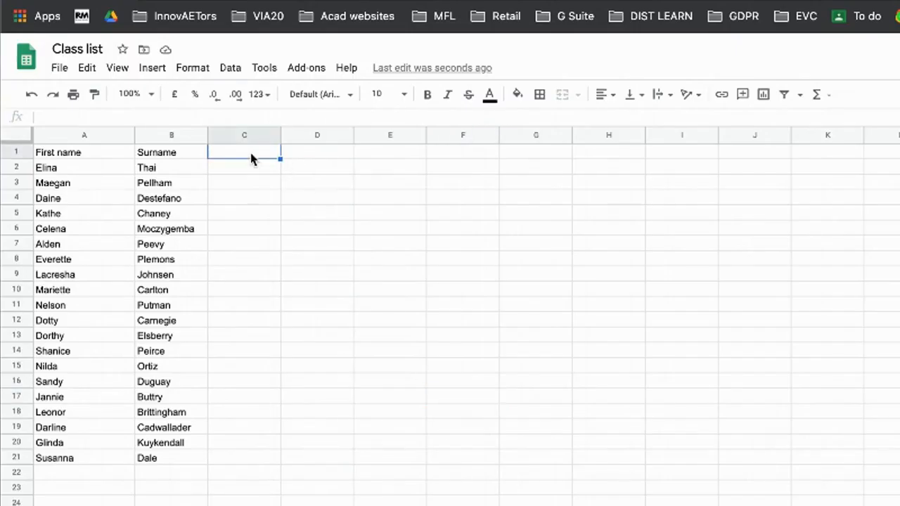
type("Full name")
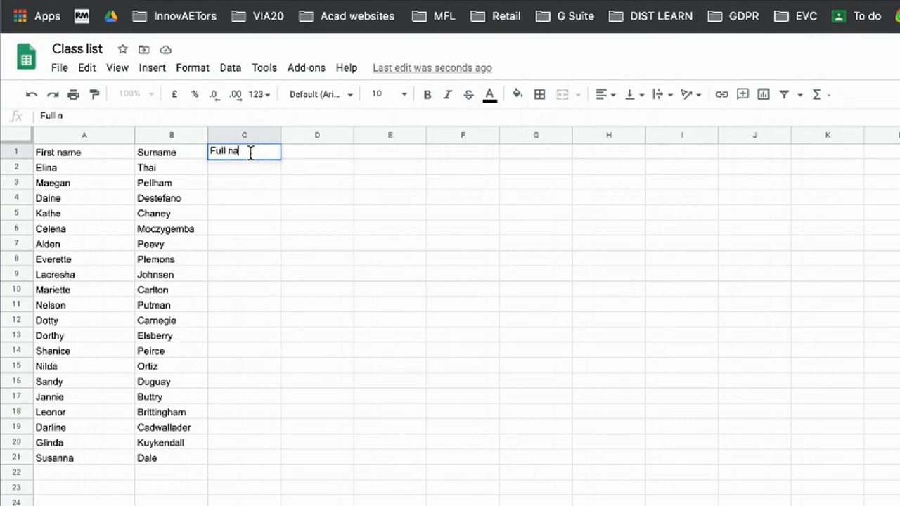
left_click(342, 212)
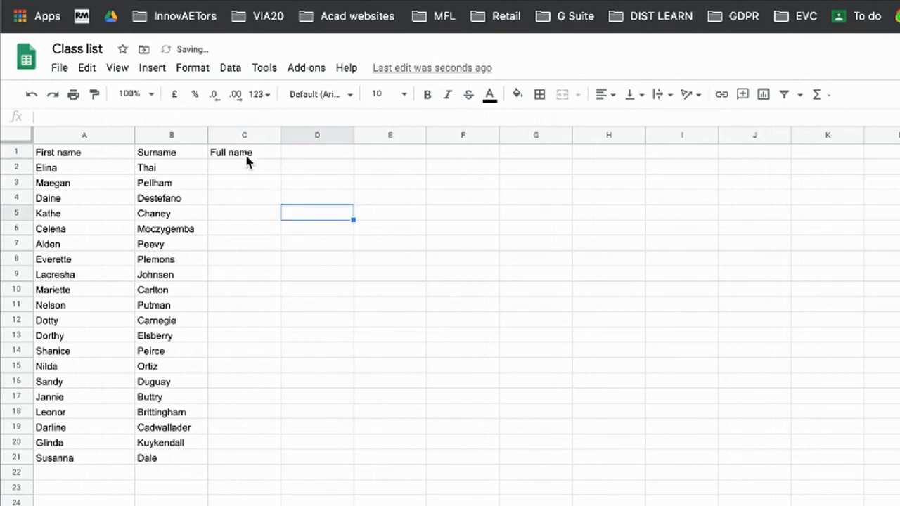
left_click(246, 174)
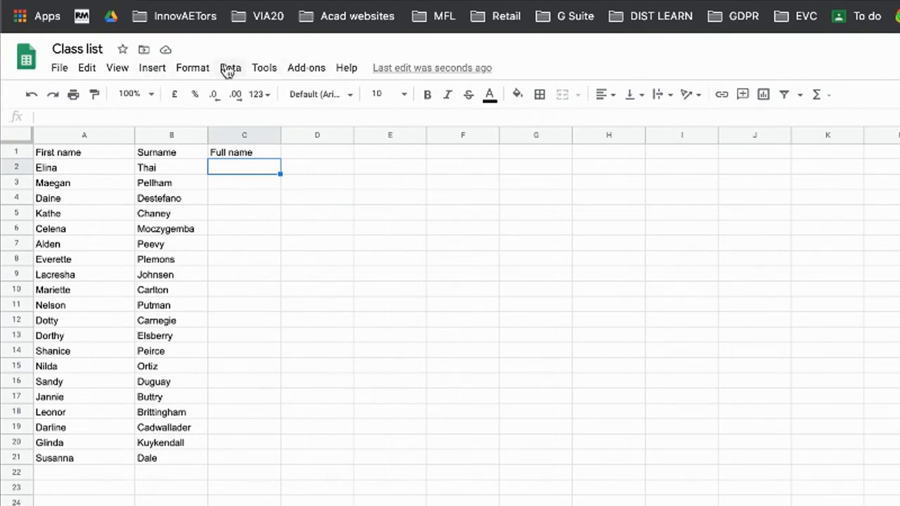
Start recording a macro with Tools > Macros > Record macro.
left_click(260, 70)
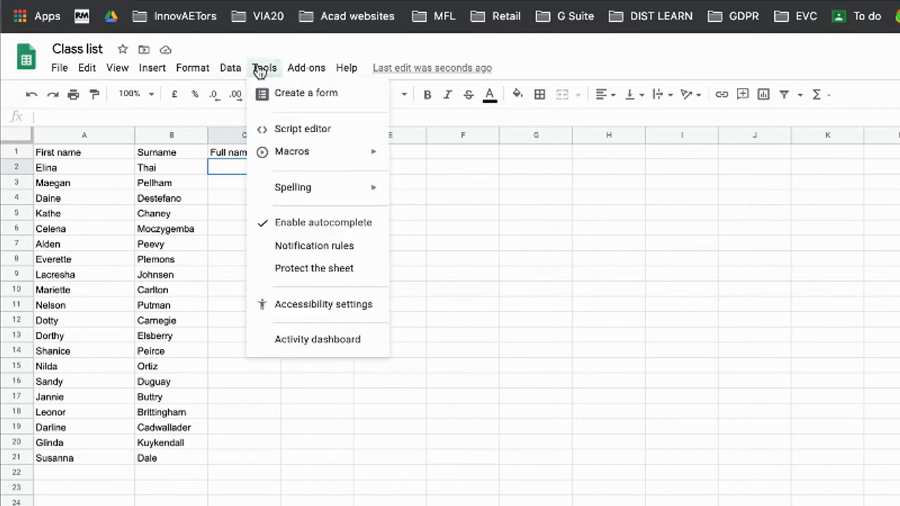
mouse_move(317, 158)
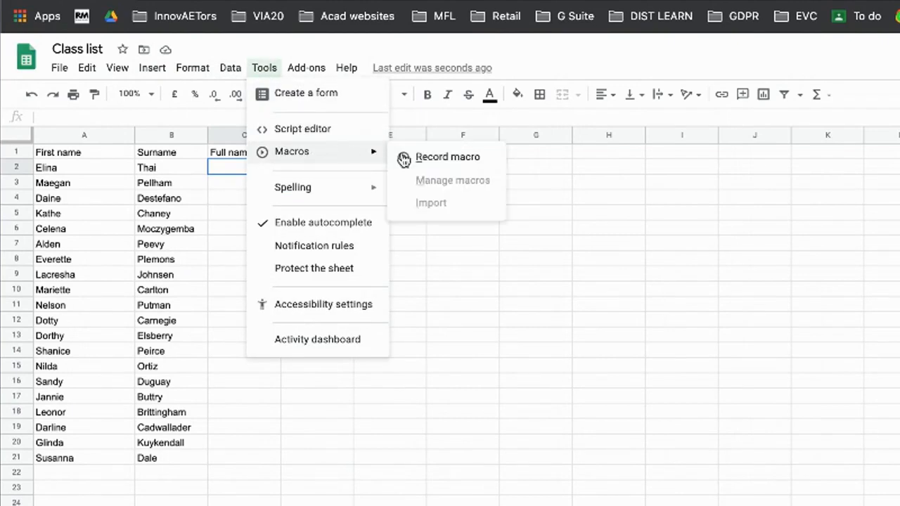
left_click(461, 157)
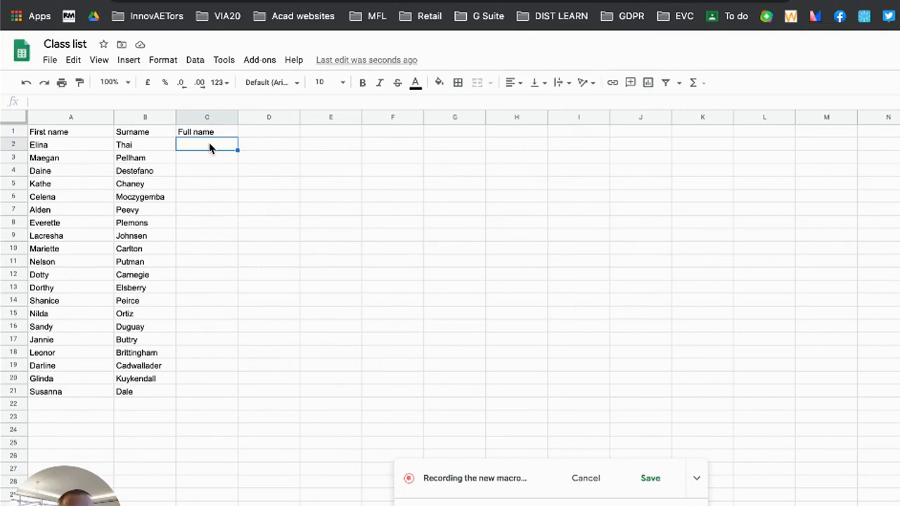
Enter the formula =A2&" "&B2 in C2 to join first name and surname.
type("=")
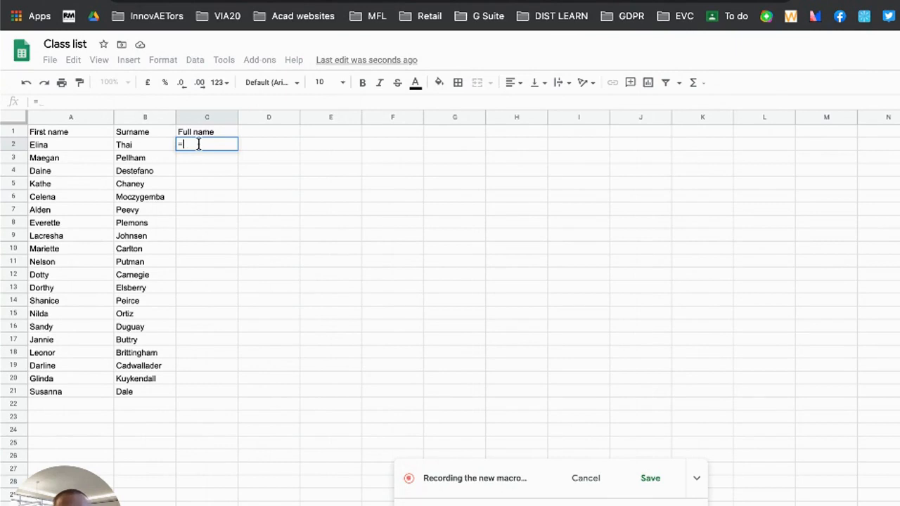
left_click(77, 145)
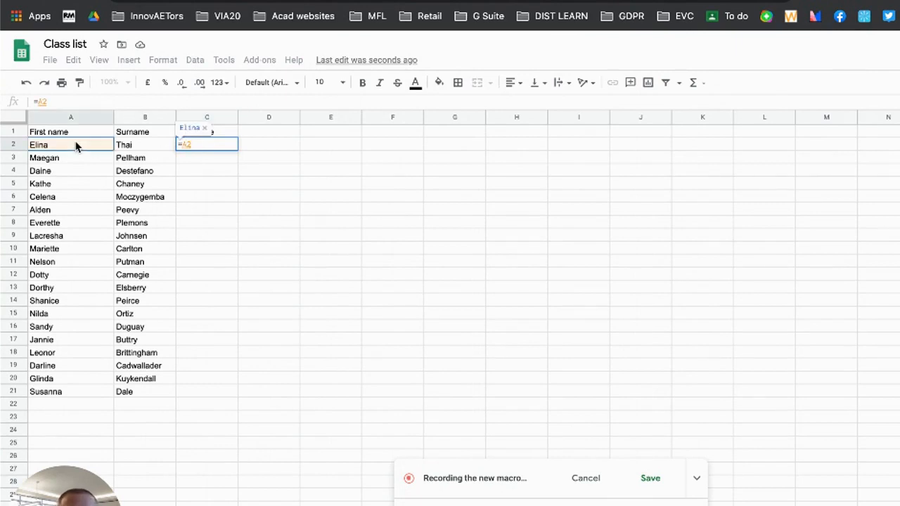
type("&")
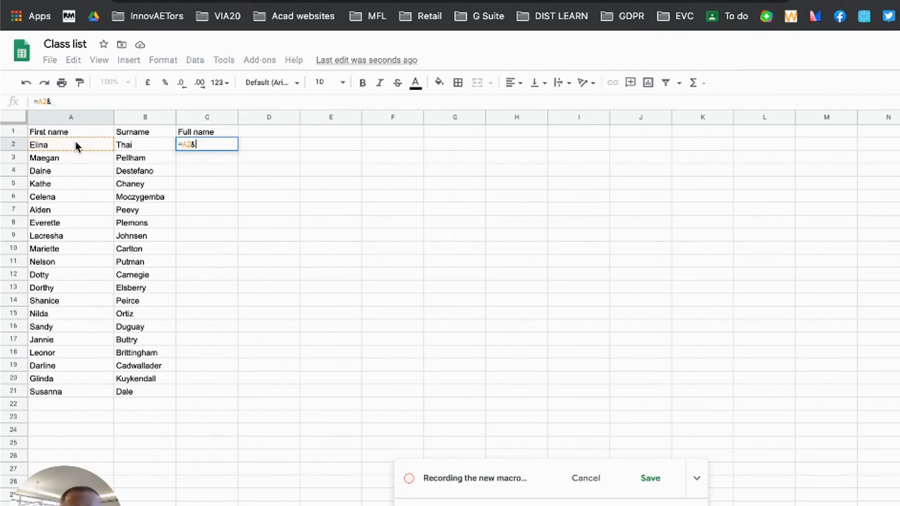
type("\"")
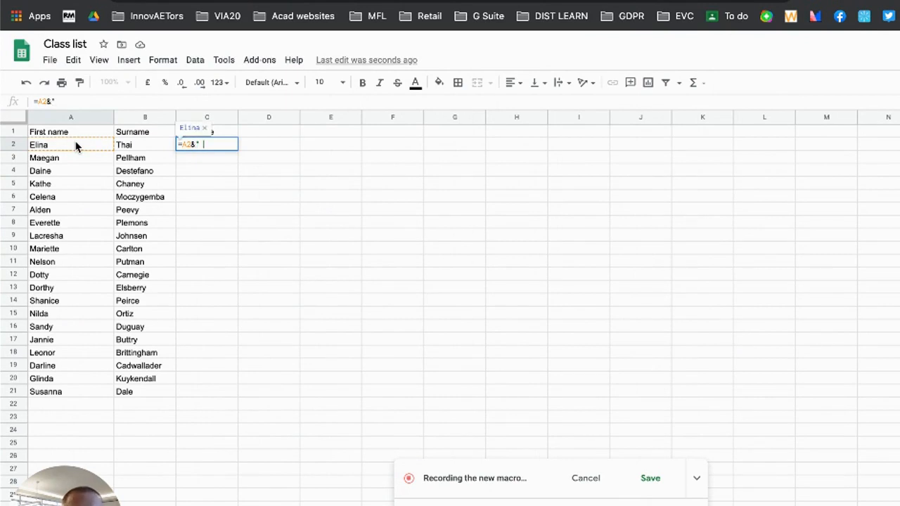
type(" \"&")
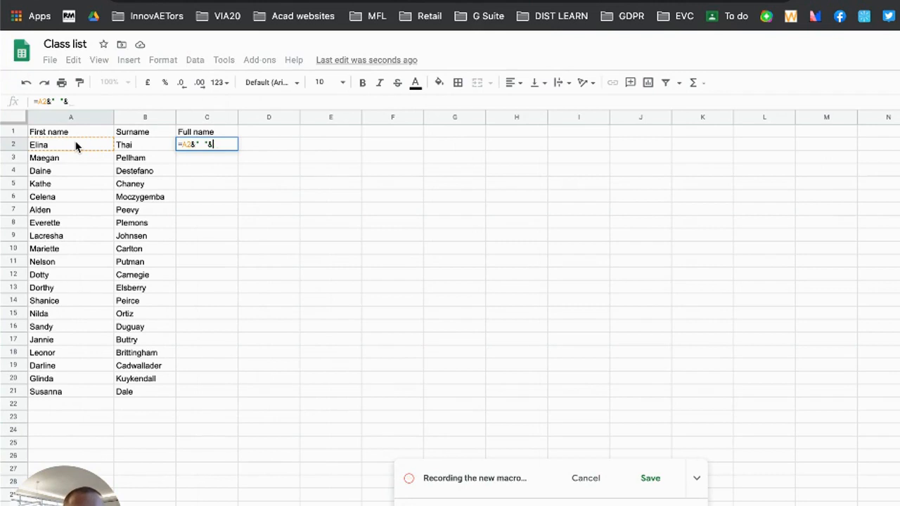
left_click(140, 144)
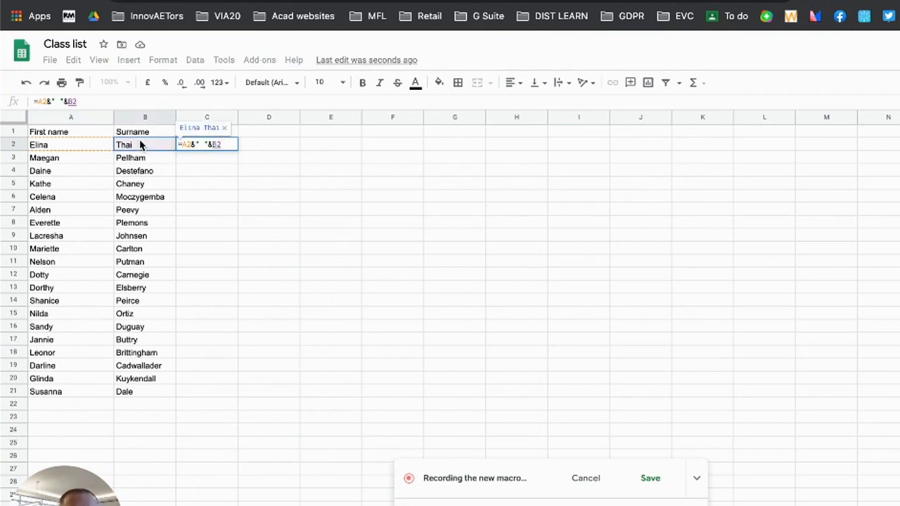
key("Return")
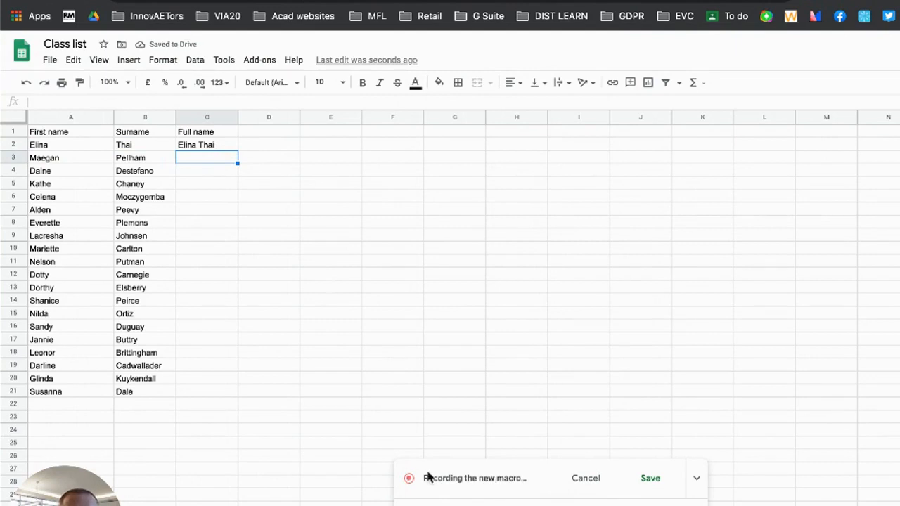
Fill the C2 formula down to C21 and auto-fit column C's width.
left_click(214, 145)
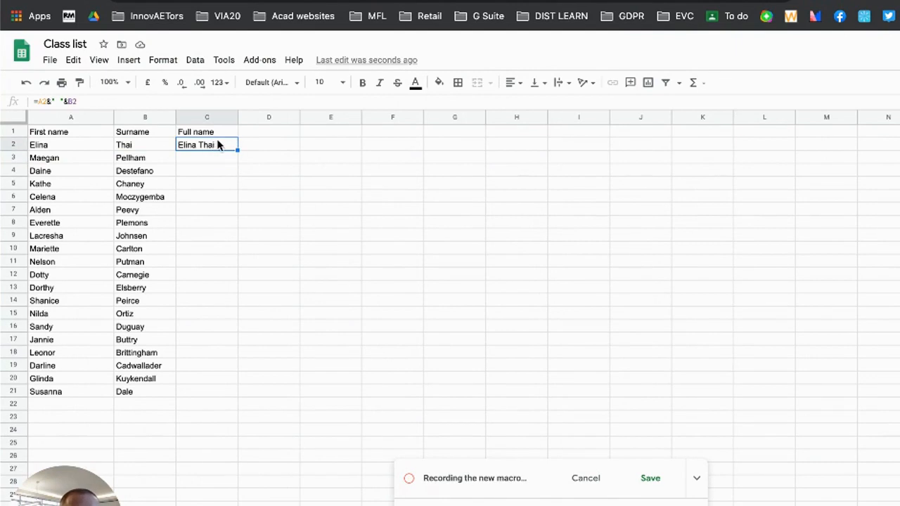
left_click_drag(237, 150, 234, 397)
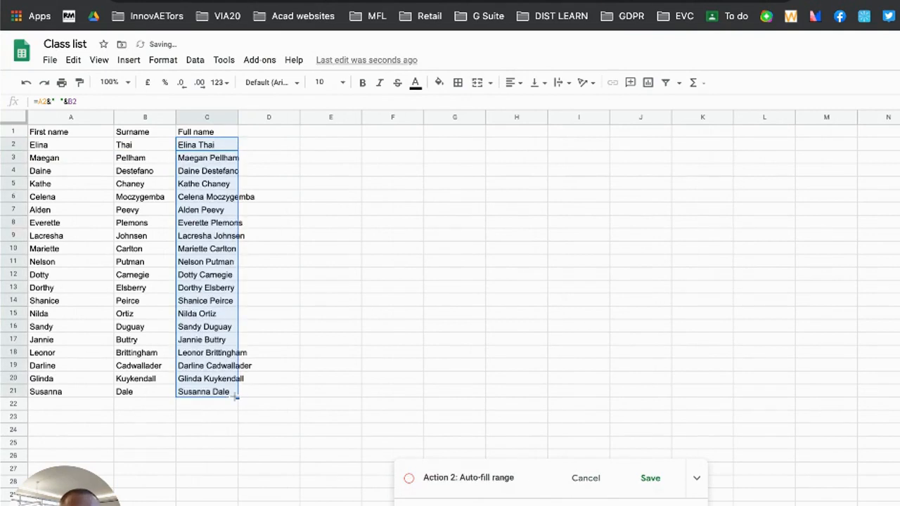
double_click(237, 118)
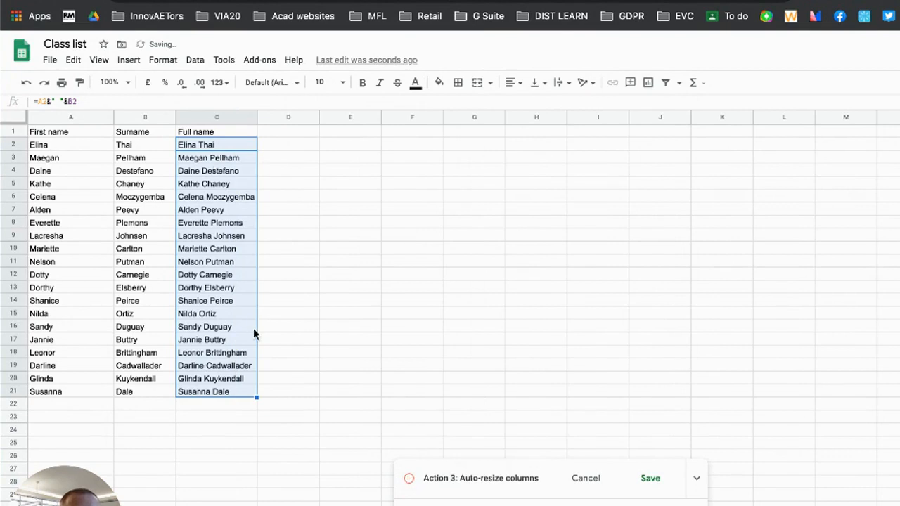
left_click(274, 185)
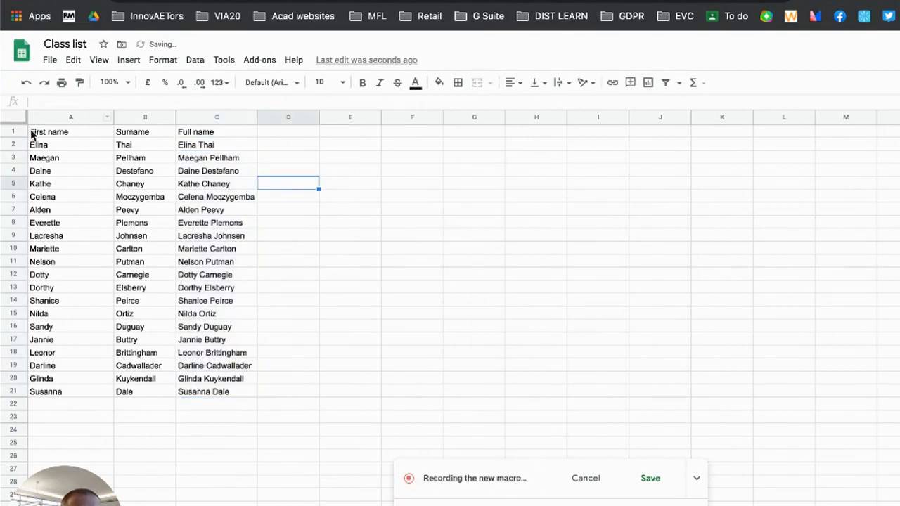
Apply teal alternating row colours to A1:C21 from the Explore suggestions.
left_click_drag(30, 134, 232, 393)
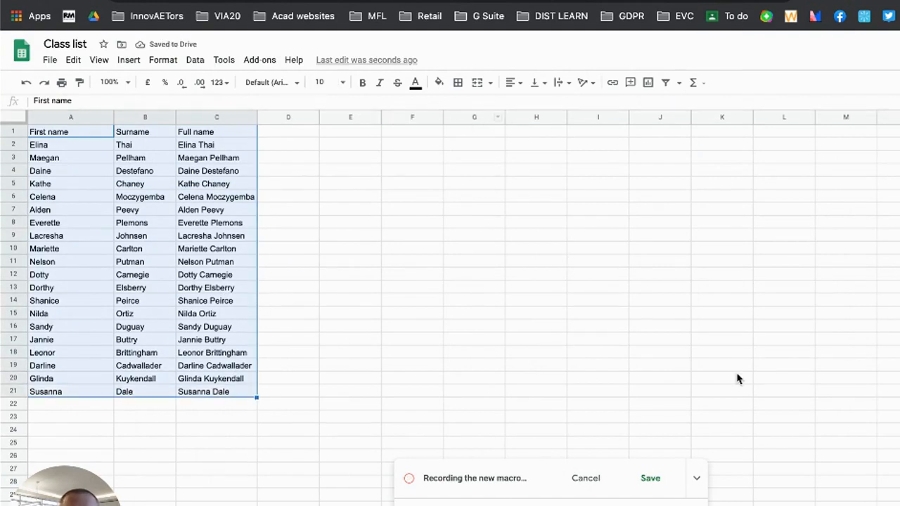
left_click(806, 477)
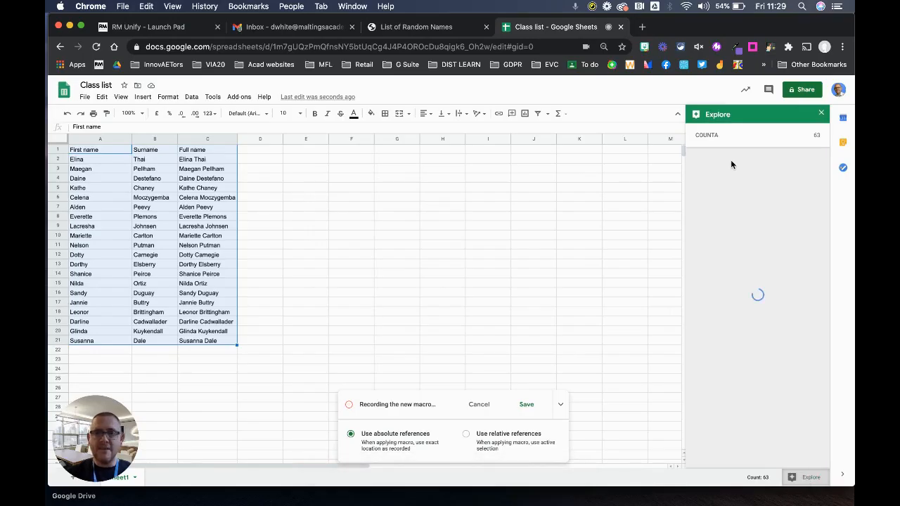
left_click(736, 273)
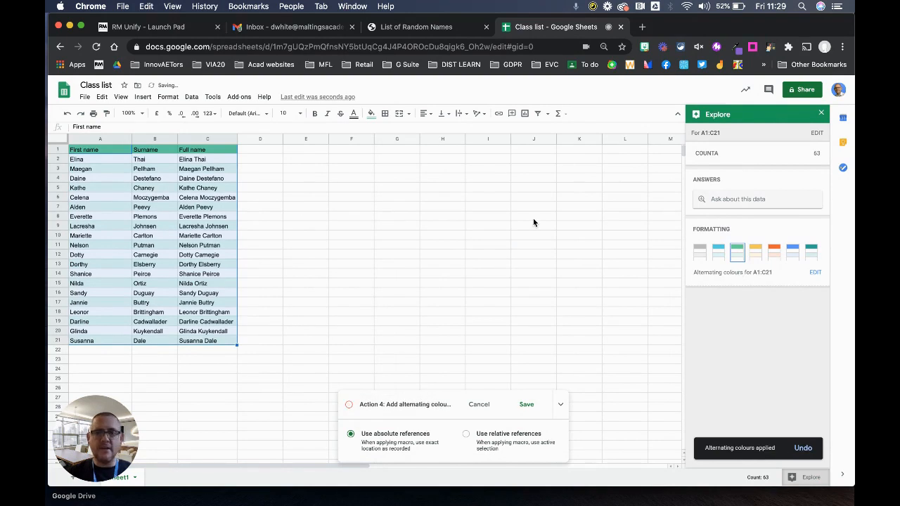
left_click(821, 113)
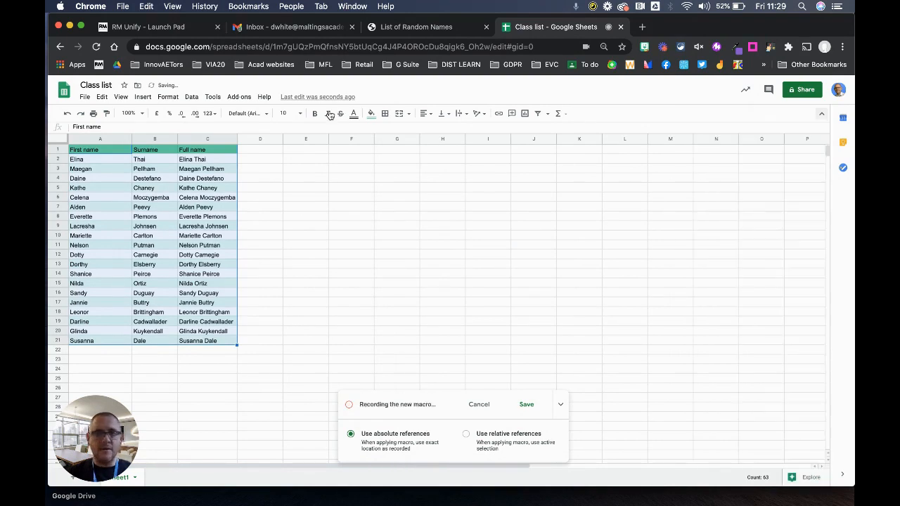
Make the header row A1:C1 bold.
left_click(289, 171)
left_click_drag(80, 149, 203, 155)
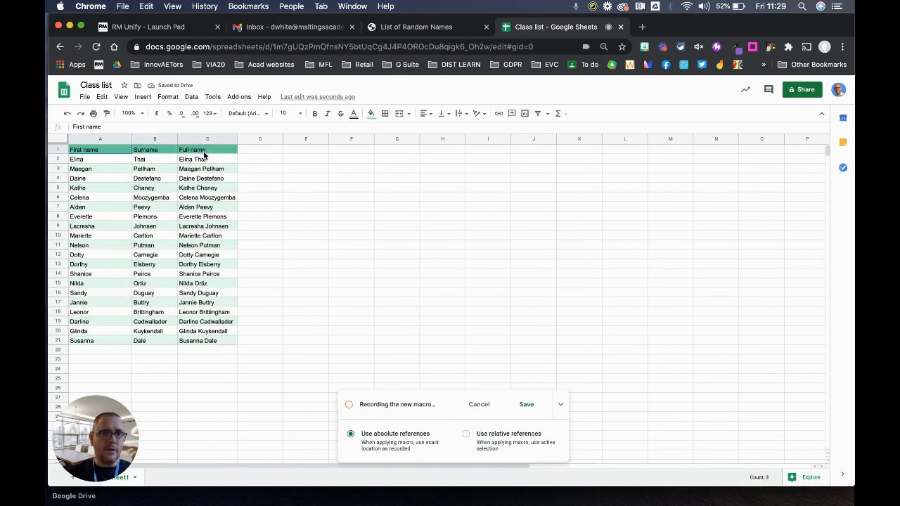
left_click(316, 115)
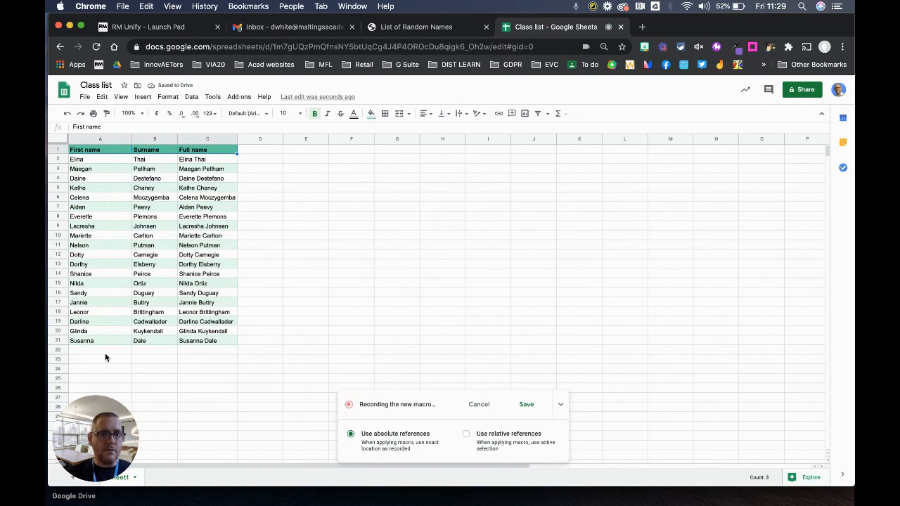
Stop recording and save the macro as 'Join First and Surname formatter'.
left_click(527, 405)
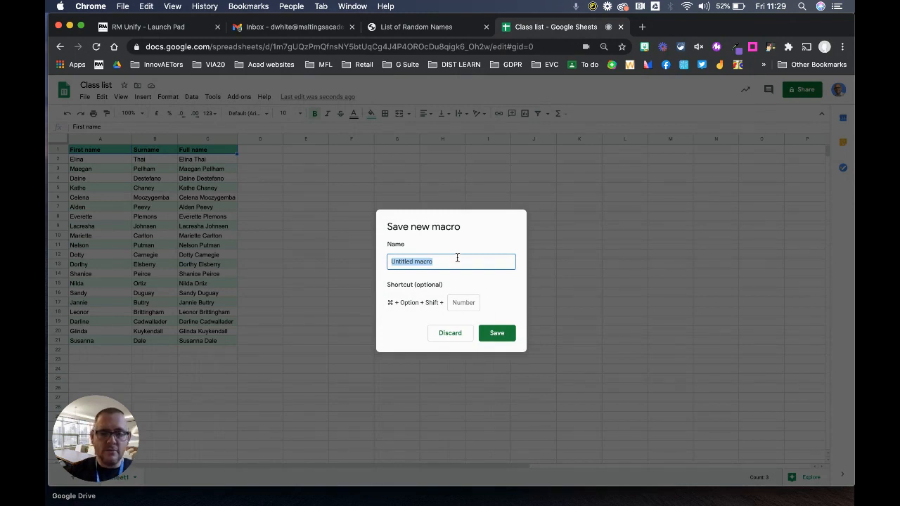
type("Join First an")
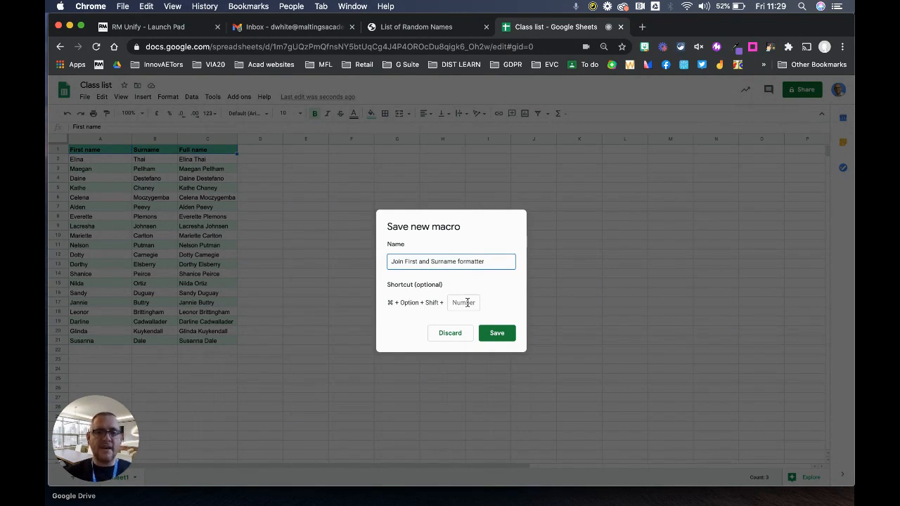
left_click(496, 333)
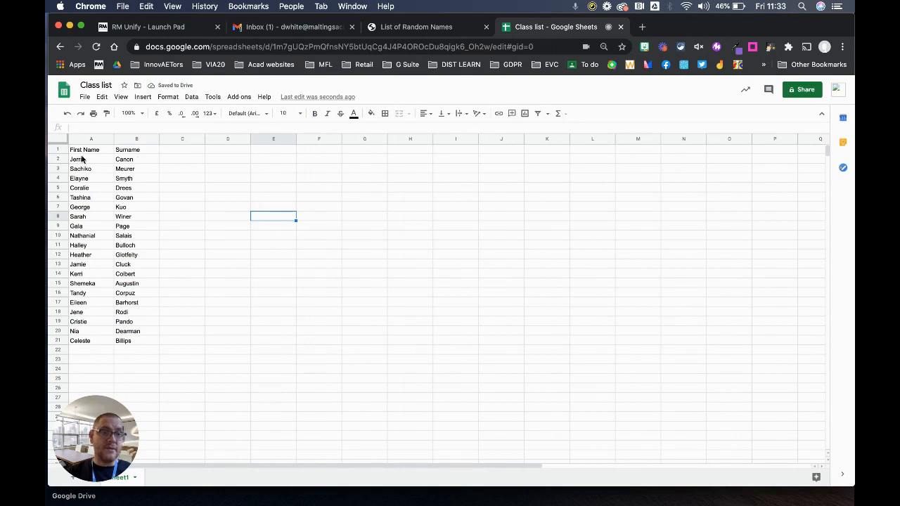
Type 'Full name' in C1 of the new list and select C2.
left_click(176, 152)
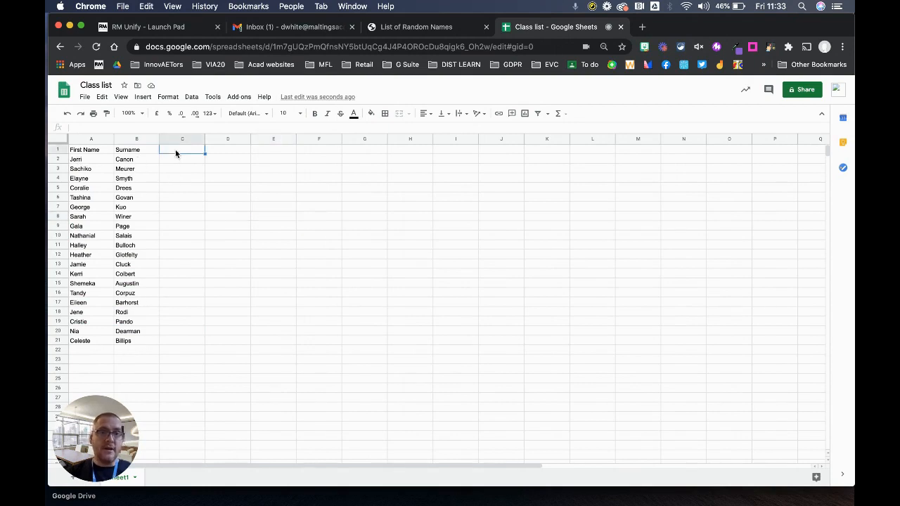
type("Fu")
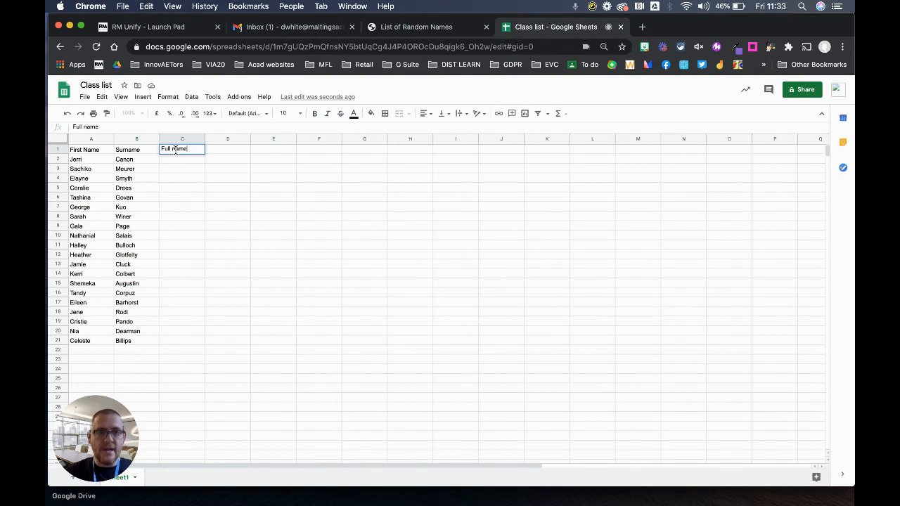
type("ll name")
left_click(227, 180)
left_click(182, 161)
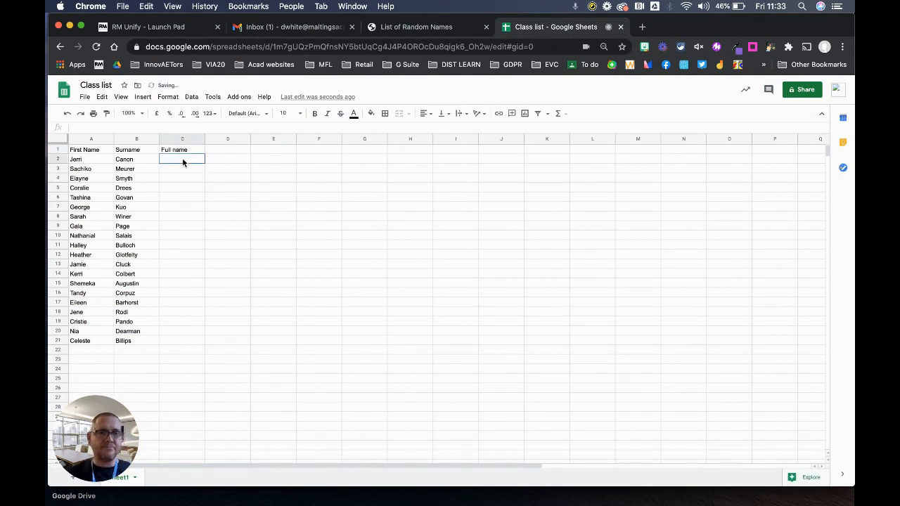
Run the Join First and Surname formatter macro and authorise it with your account.
left_click(214, 99)
mouse_move(252, 152)
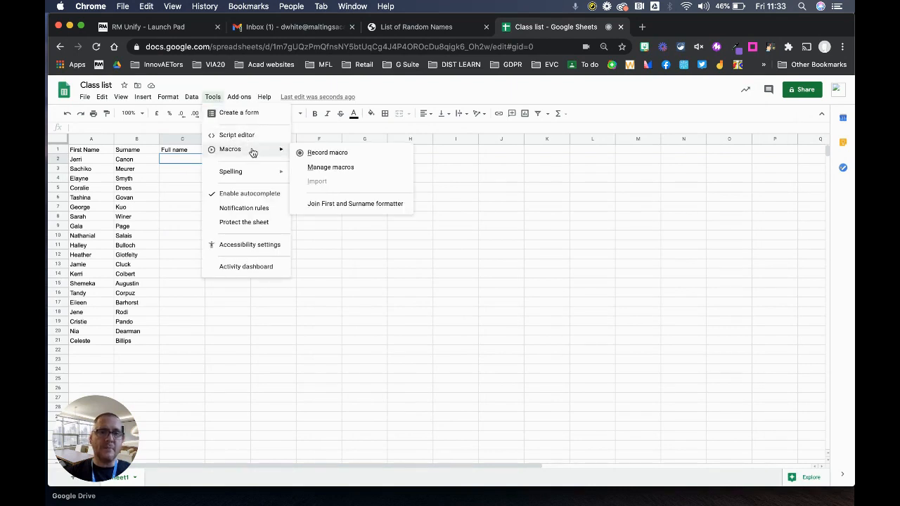
left_click(368, 203)
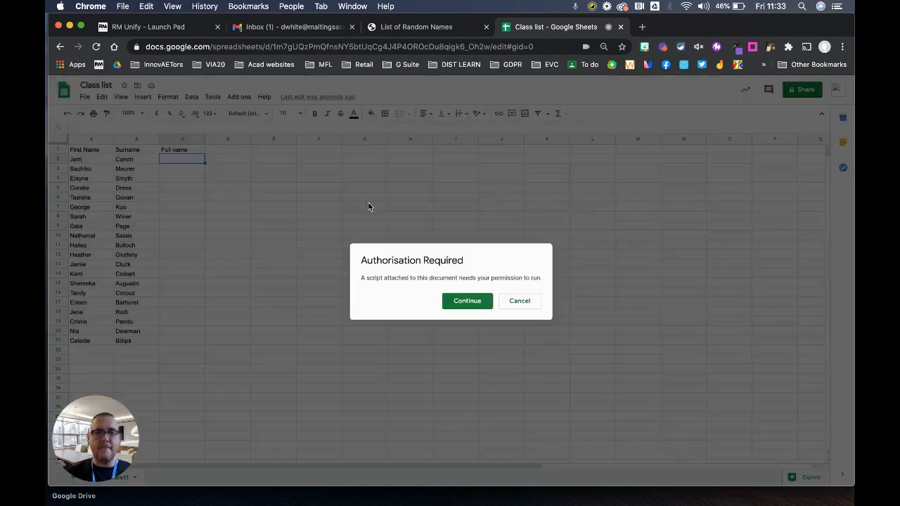
left_click(469, 302)
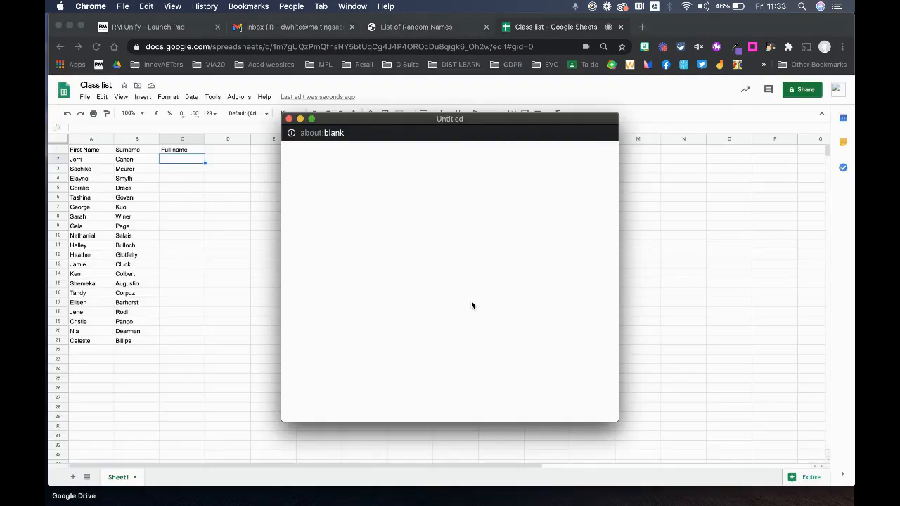
left_click(368, 257)
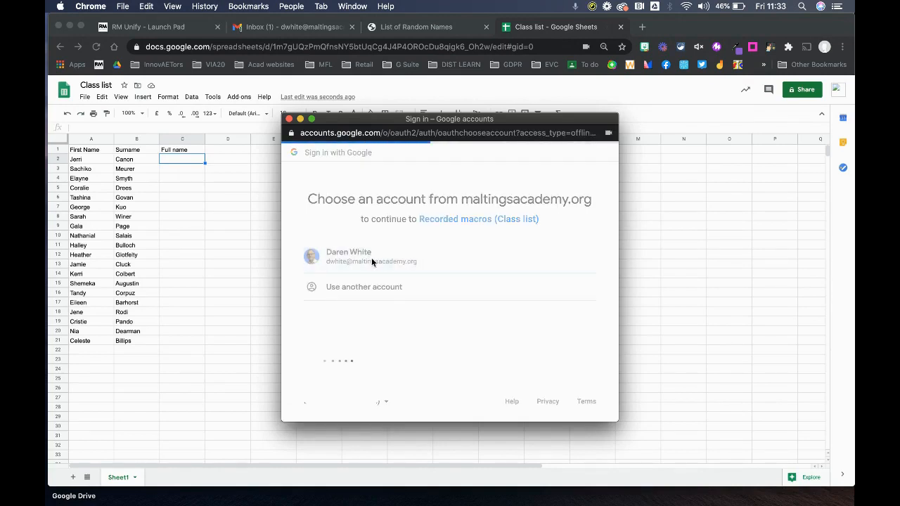
scroll(535, 380, "down", 2)
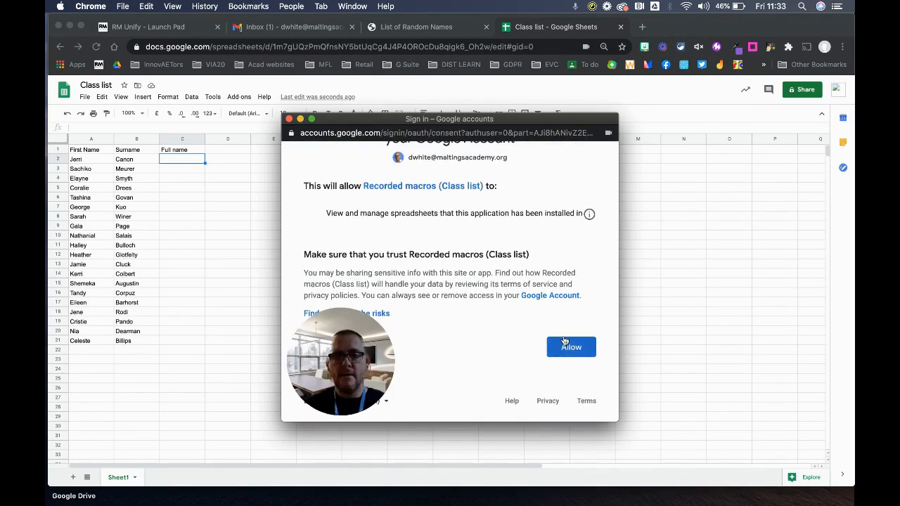
left_click(569, 348)
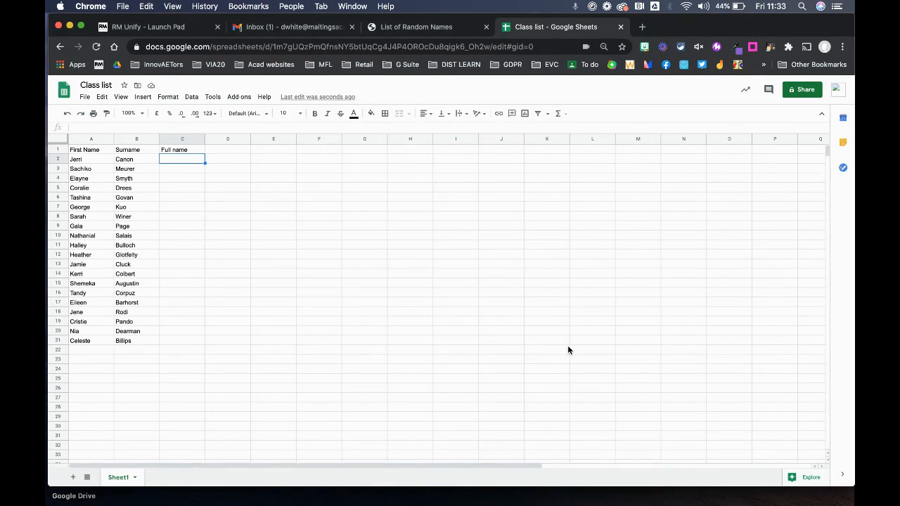
Run the Join First and Surname formatter macro, then auto-fit column C to the names.
left_click(213, 99)
mouse_move(279, 150)
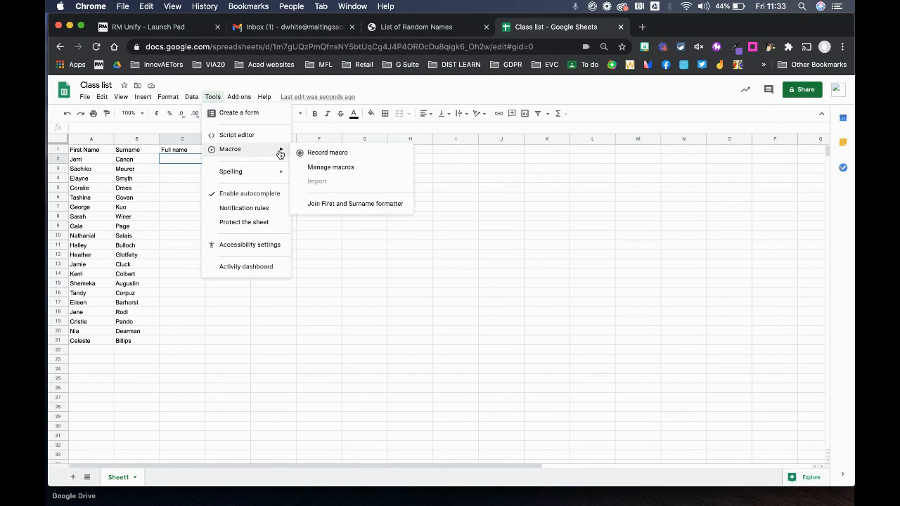
left_click(355, 204)
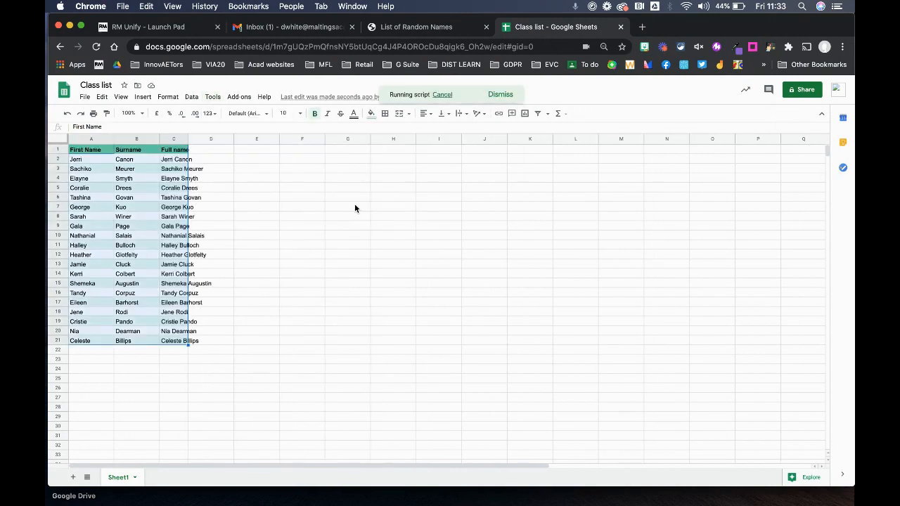
double_click(187, 139)
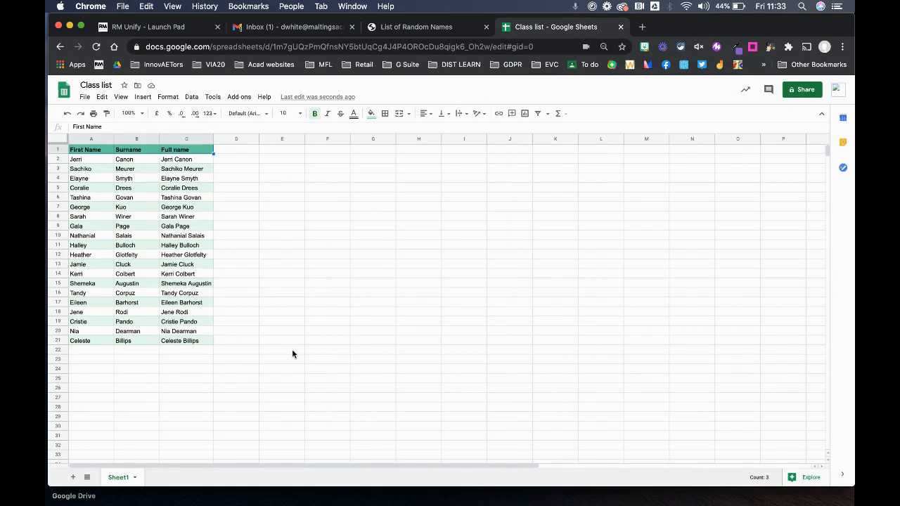
left_click(191, 97)
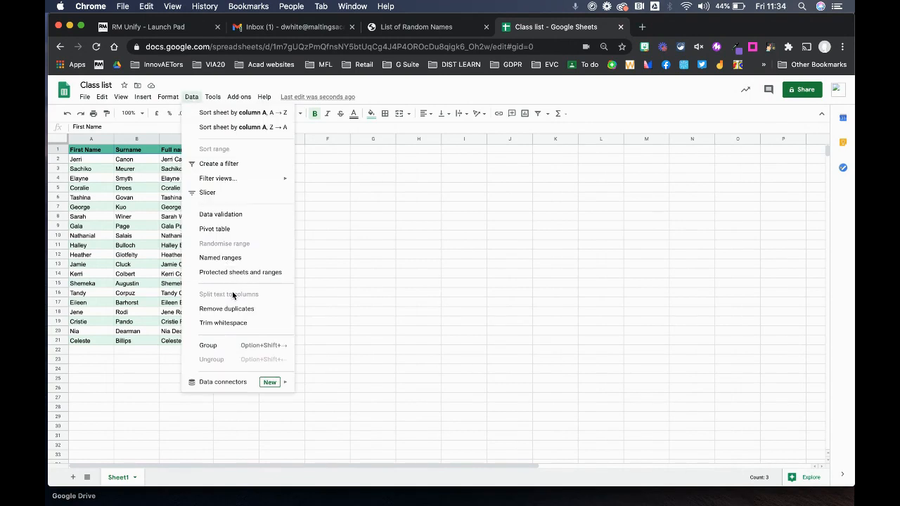
left_click(316, 291)
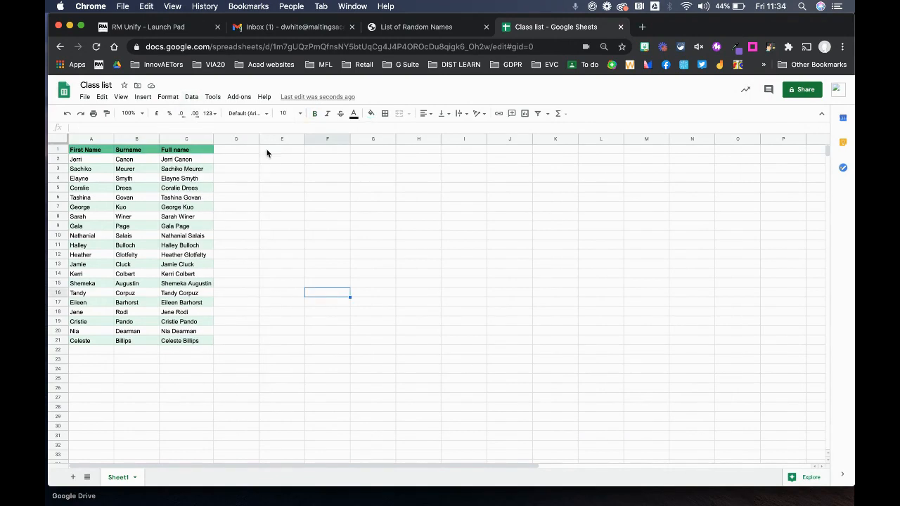